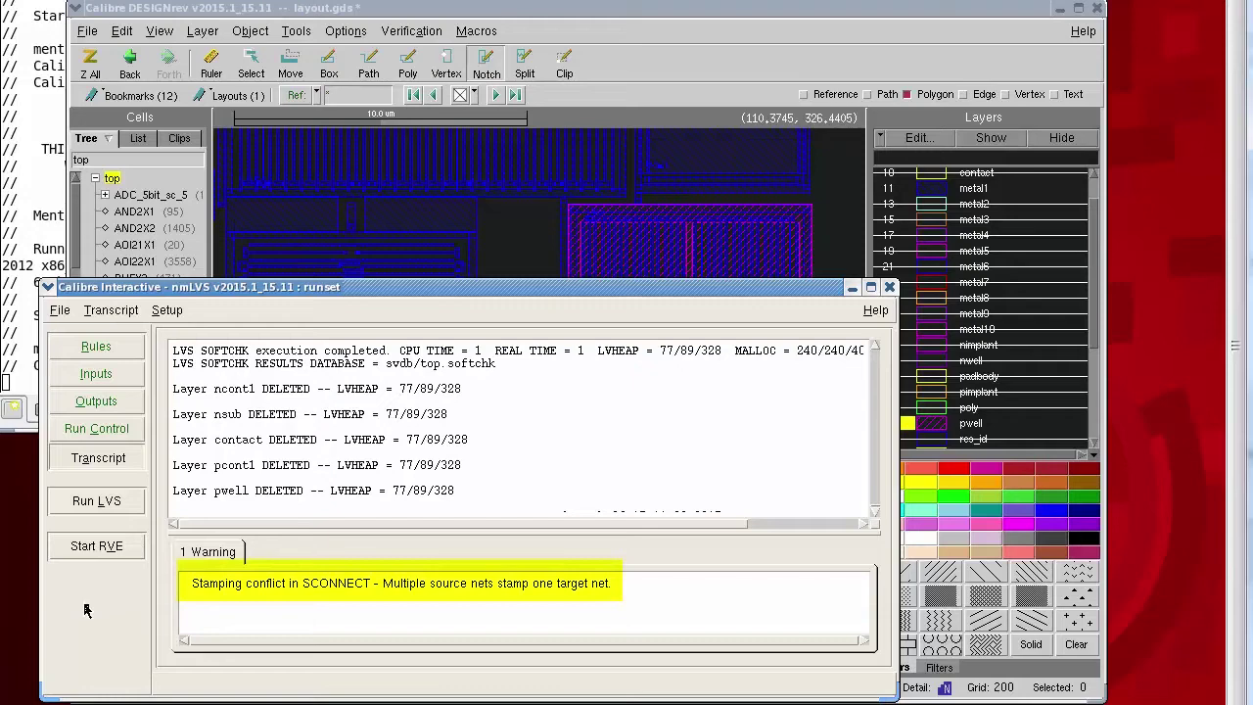
Step: Open Calibre RVE for the nmLVS run and load the Softchk Database
click(100, 548)
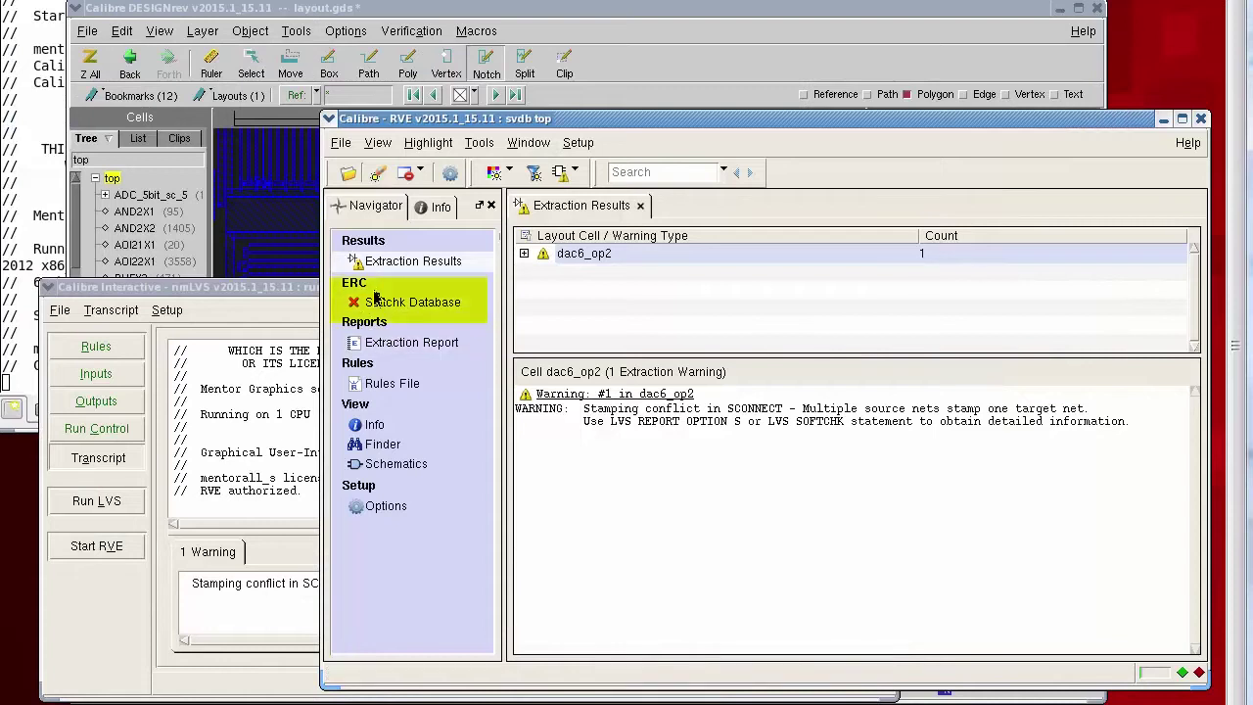
click(375, 303)
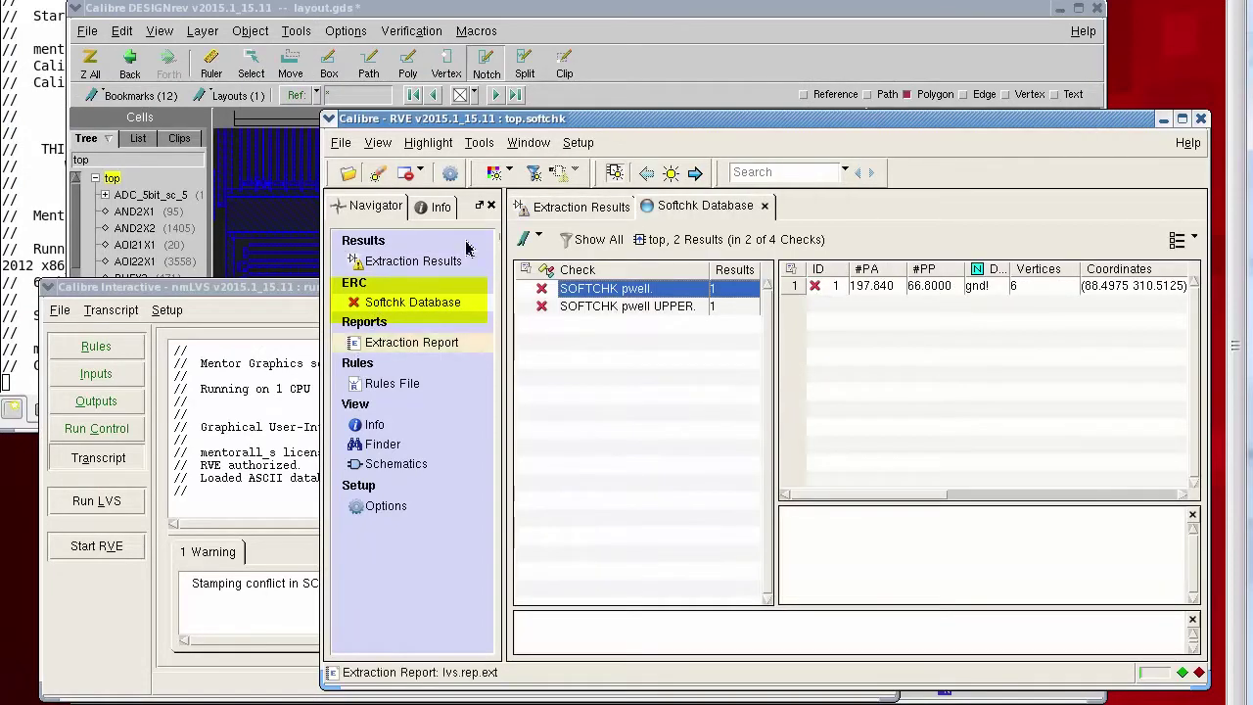
Step: Move RVE aside and highlight the SOFTCHK pwell and SOFTCHK pwell UPPER results in the layout
click(629, 16)
click(1126, 119)
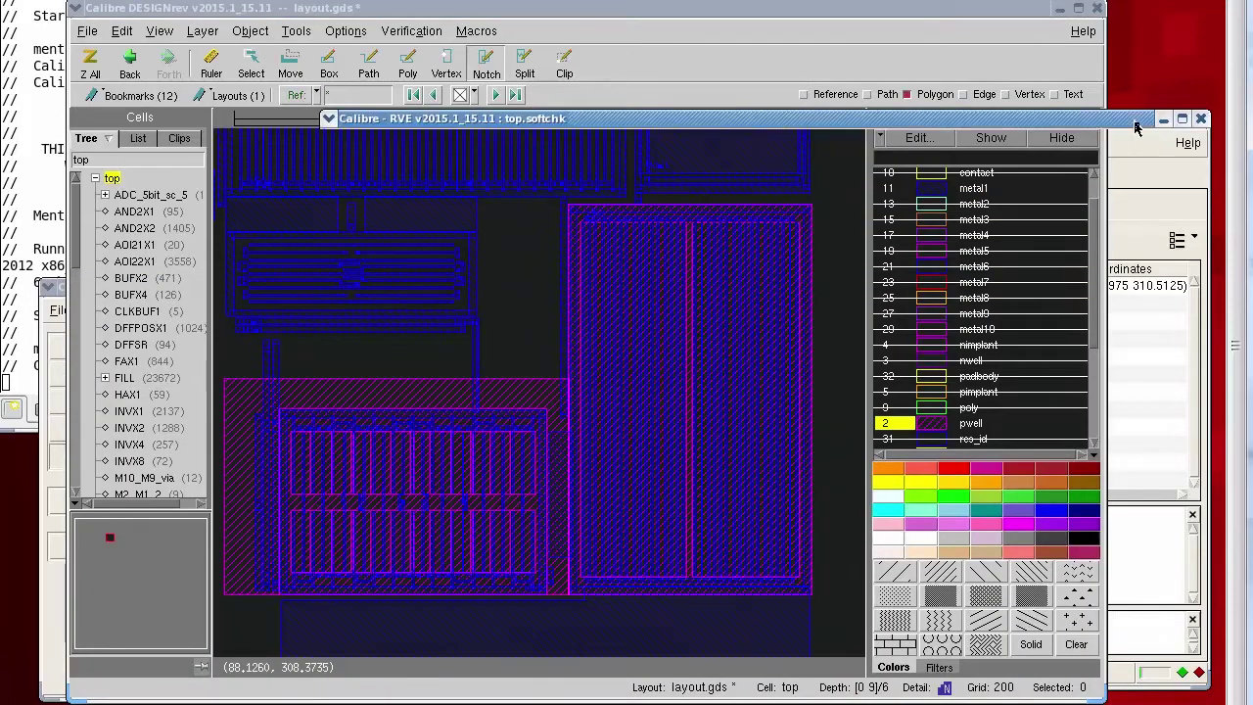
drag(385, 124, 843, 161)
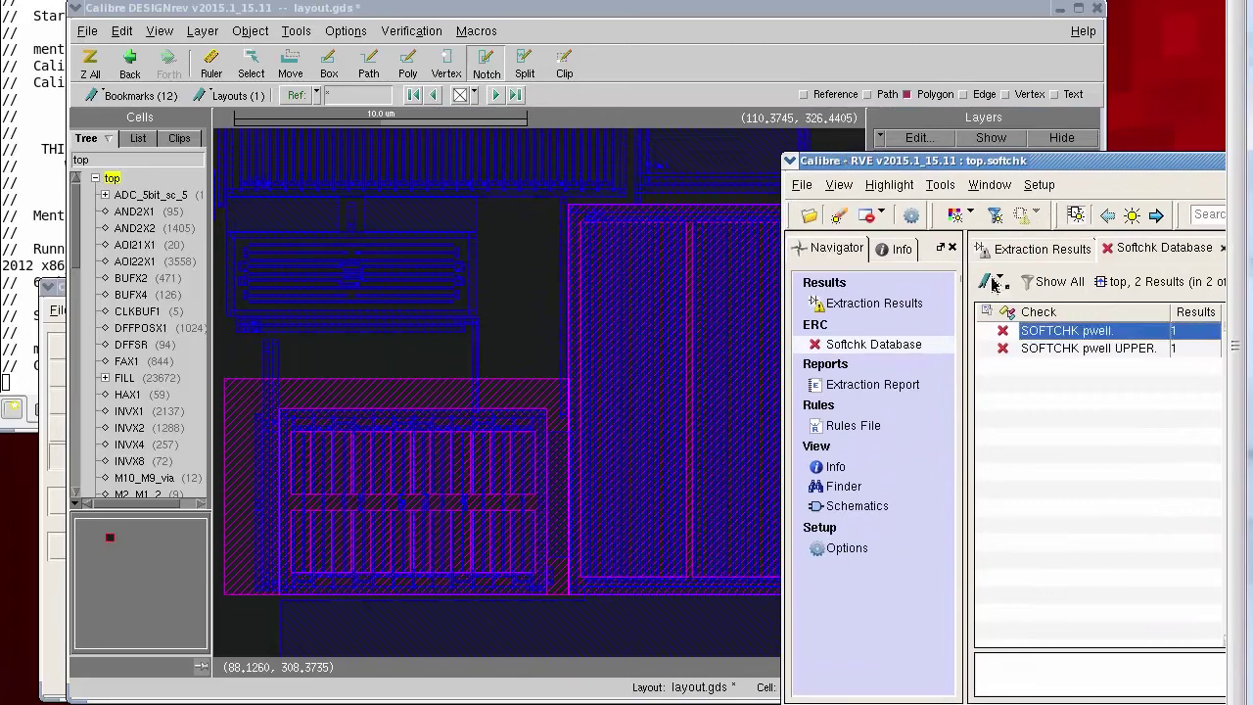
right_click(1077, 333)
click(1096, 338)
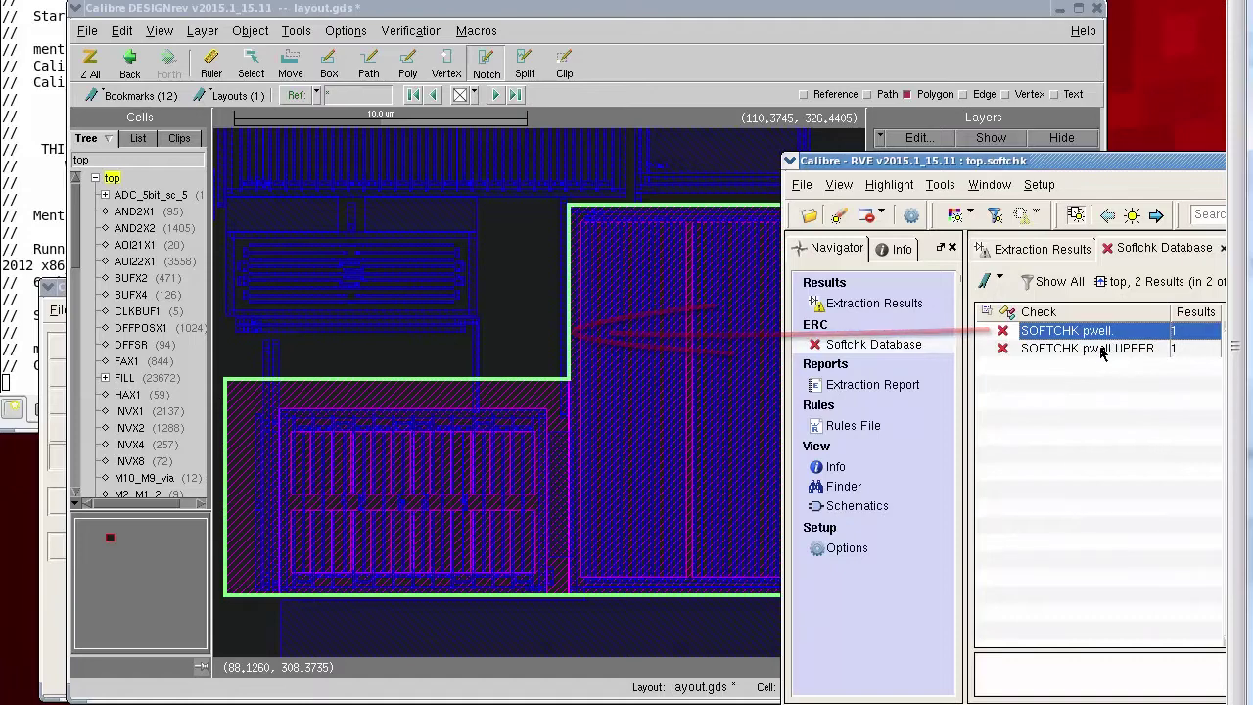
right_click(1101, 349)
click(1112, 355)
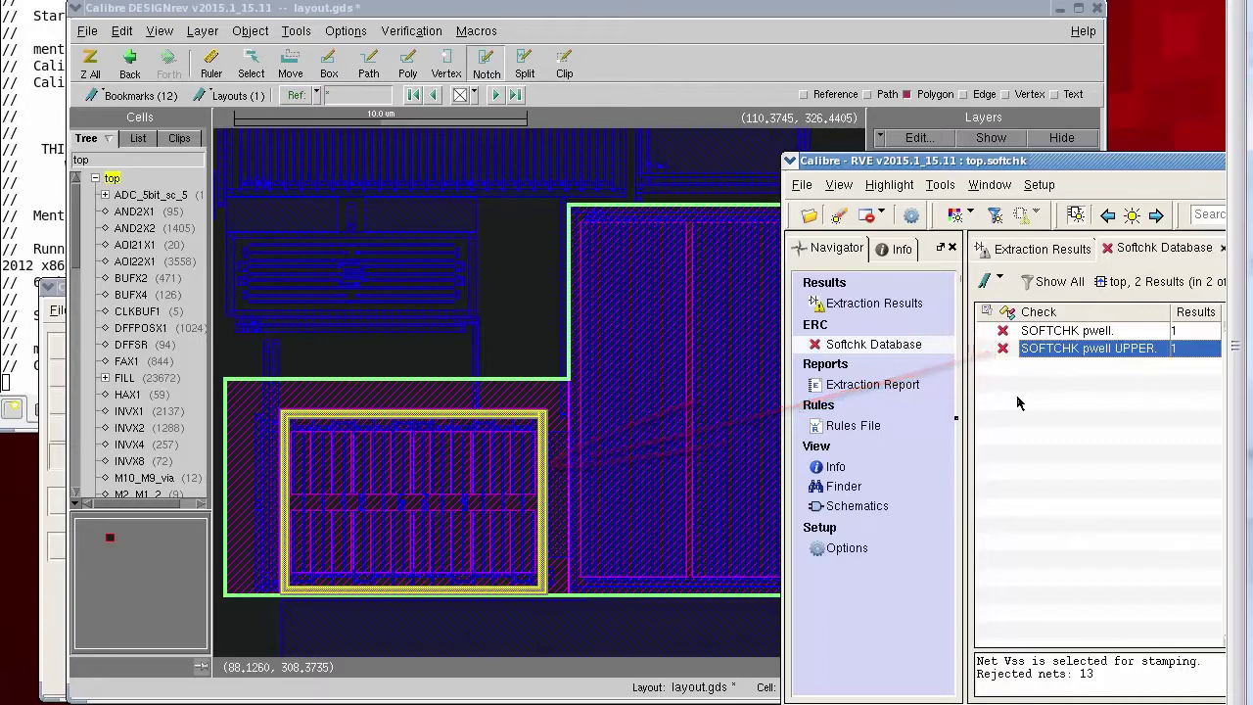
Step: Find nets by picking layout shapes, listing X11/13, out and gnd!, with gnd! expanded
click(834, 489)
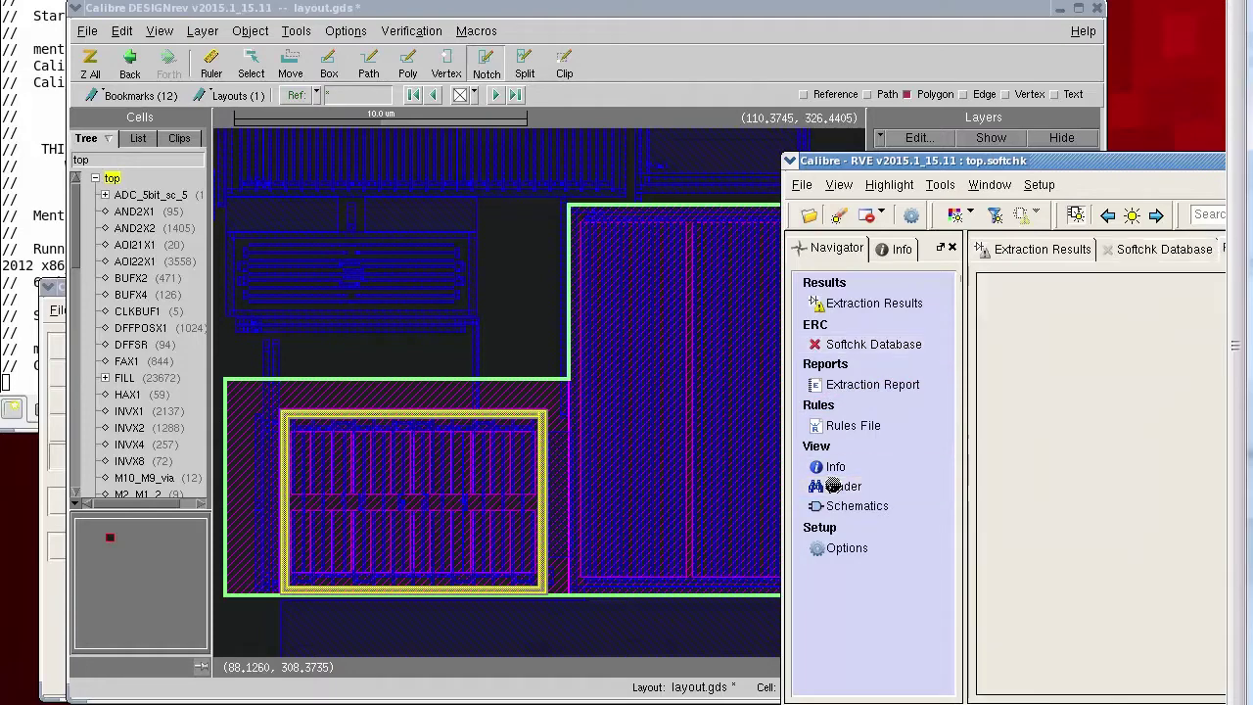
drag(1152, 167, 722, 175)
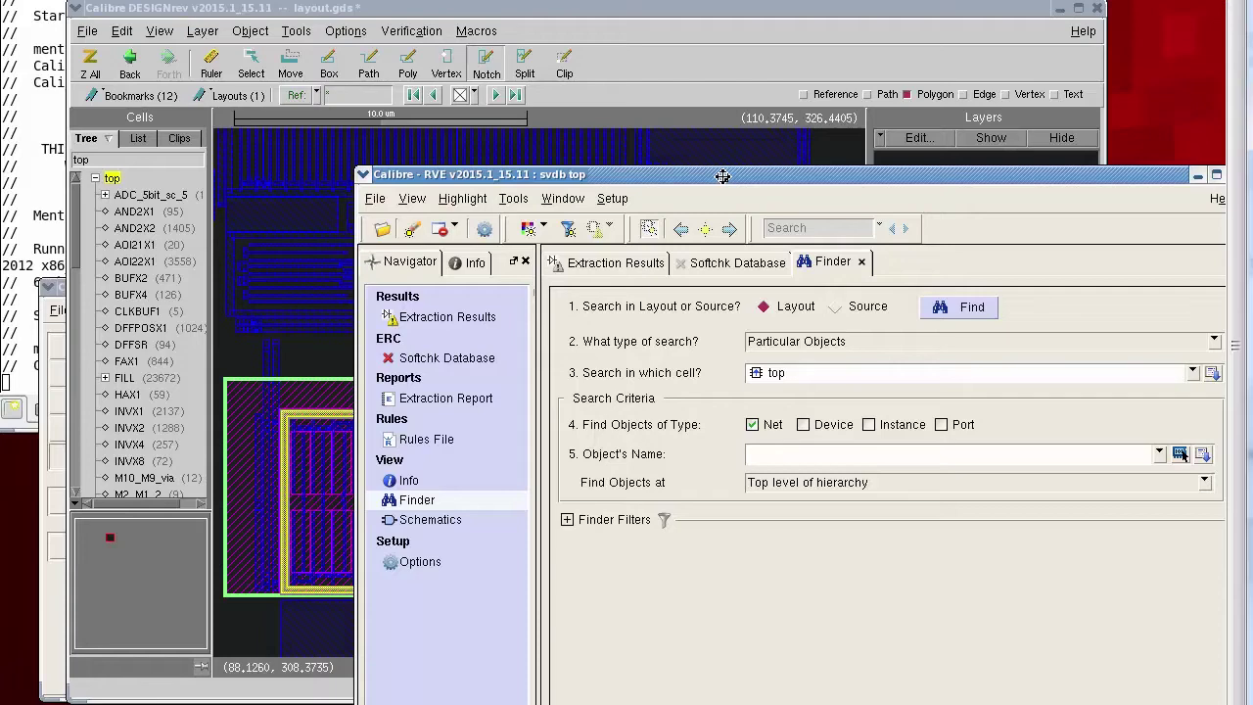
click(1181, 455)
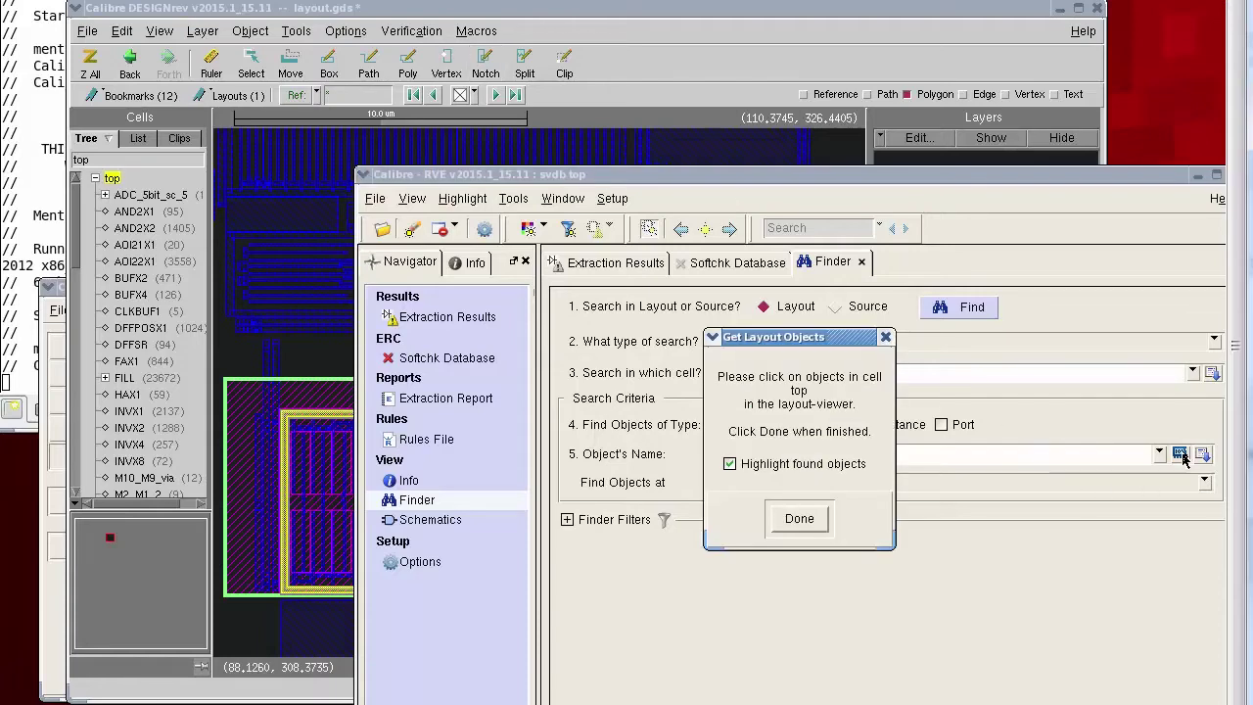
click(296, 404)
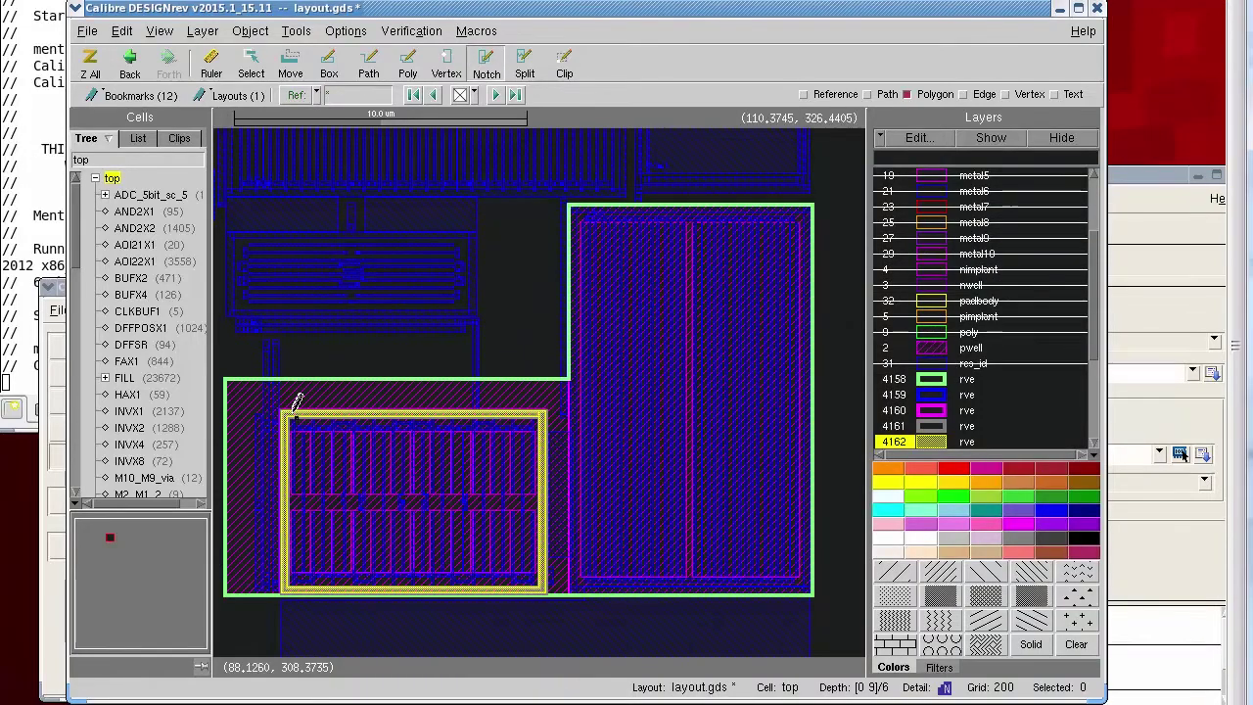
click(1147, 557)
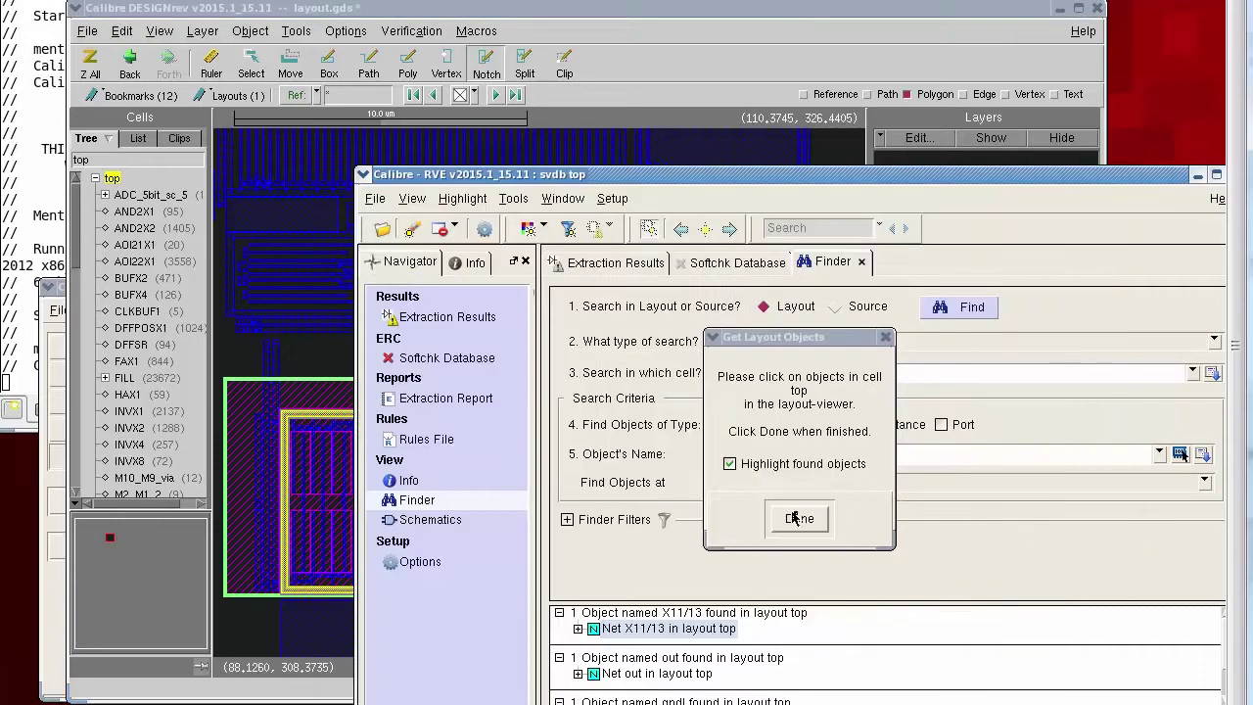
click(796, 519)
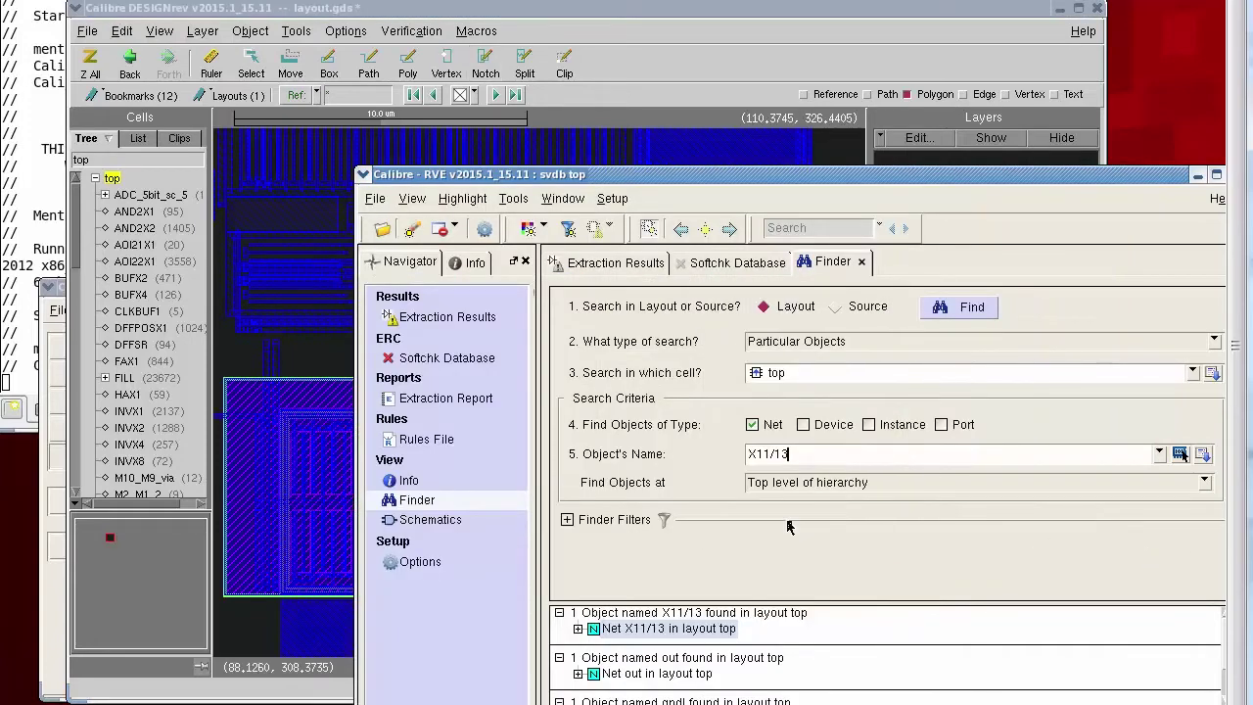
drag(811, 597, 849, 531)
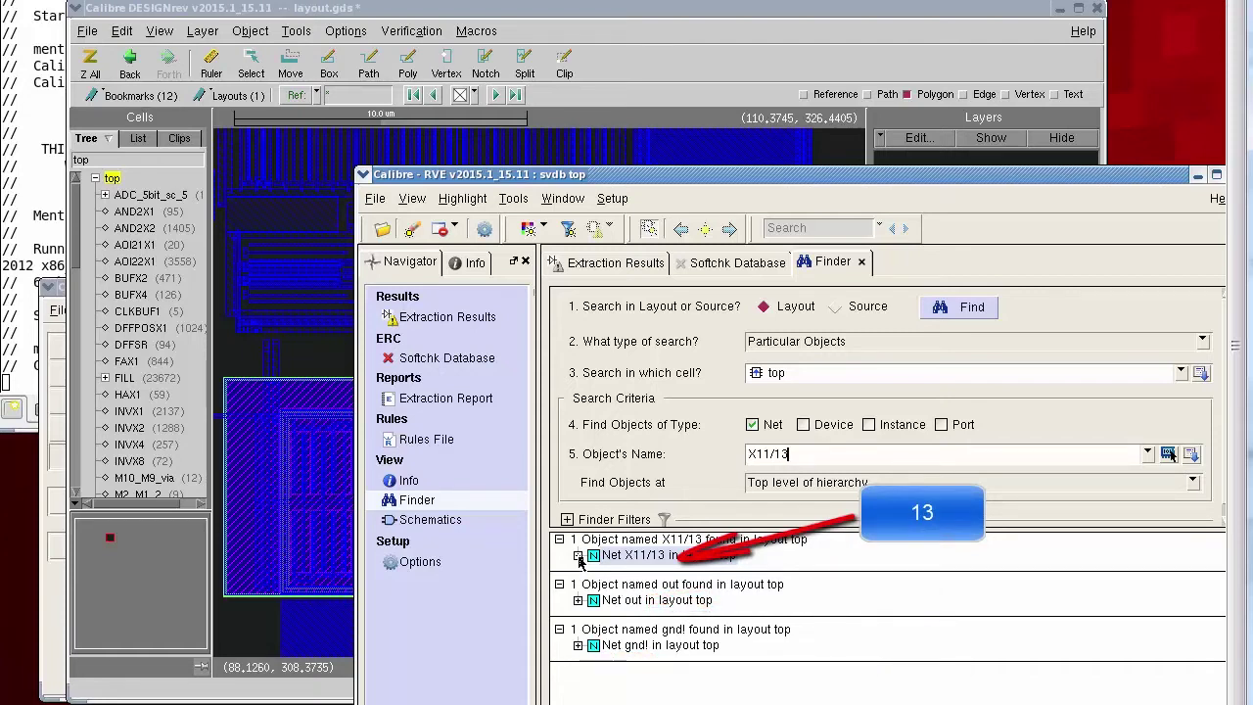
click(578, 646)
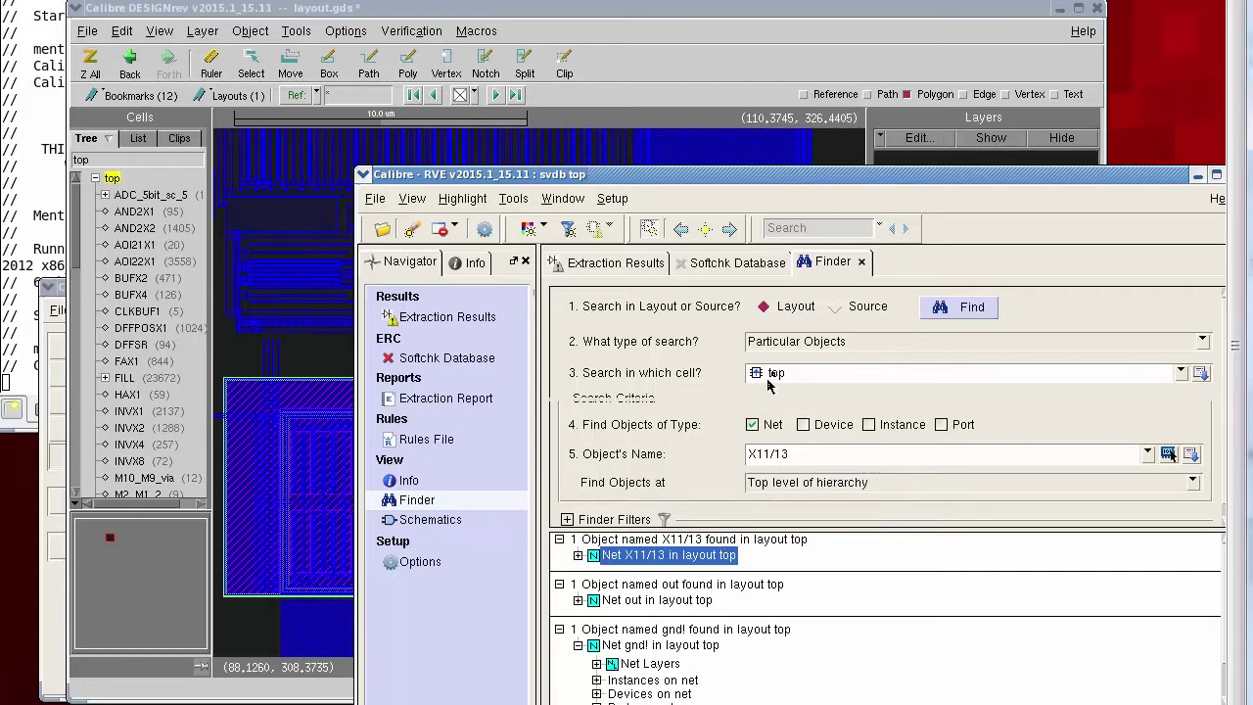
Step: Highlight net gnd!'s metal1 and pwell layers in the layout
drag(786, 341, 788, 343)
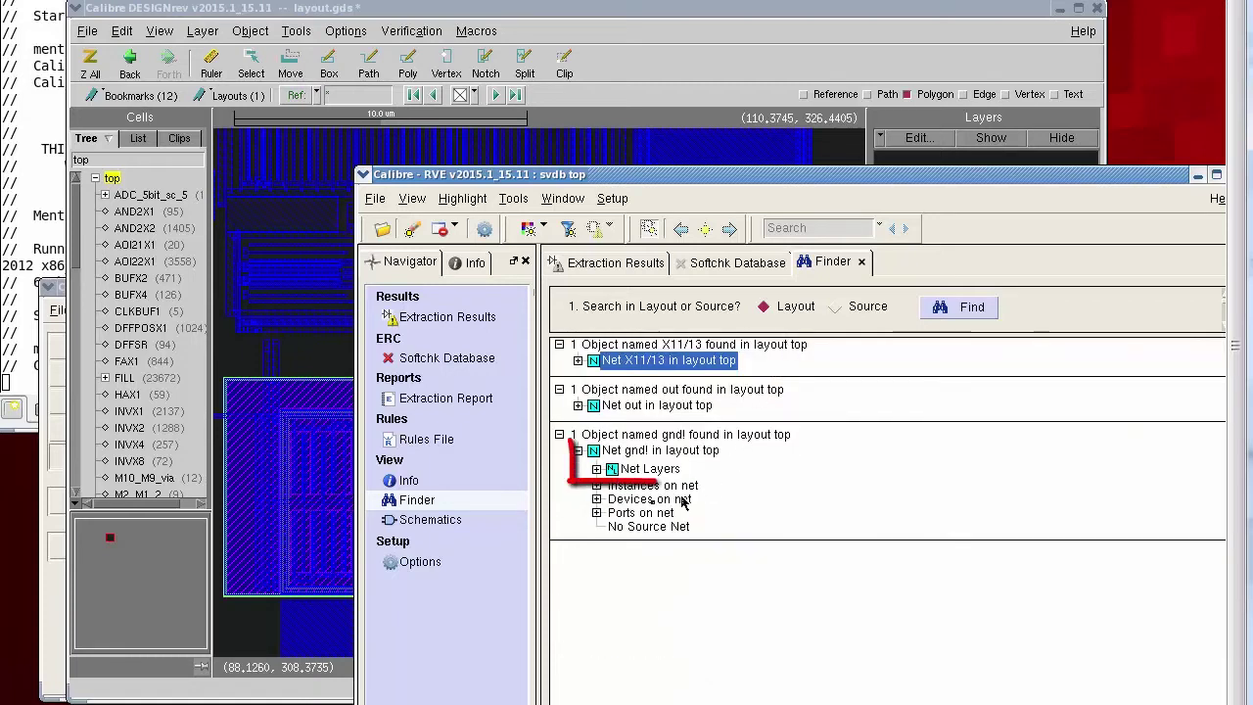
click(595, 469)
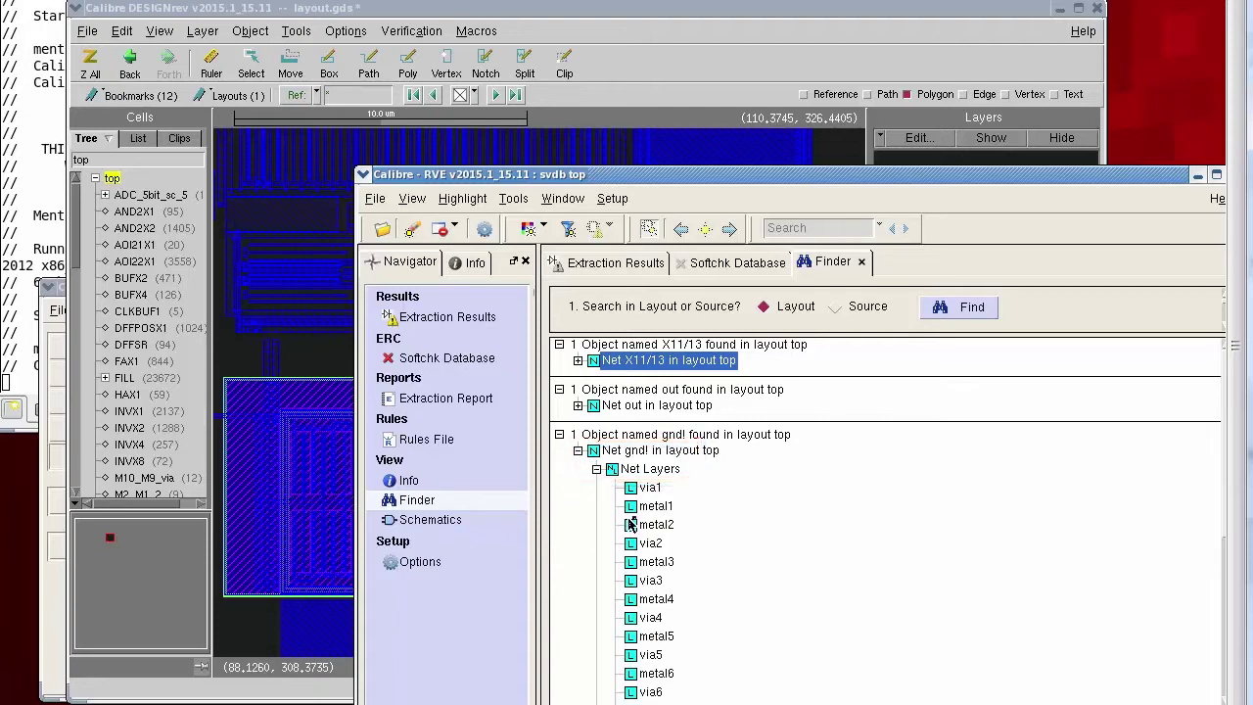
drag(610, 174, 1001, 182)
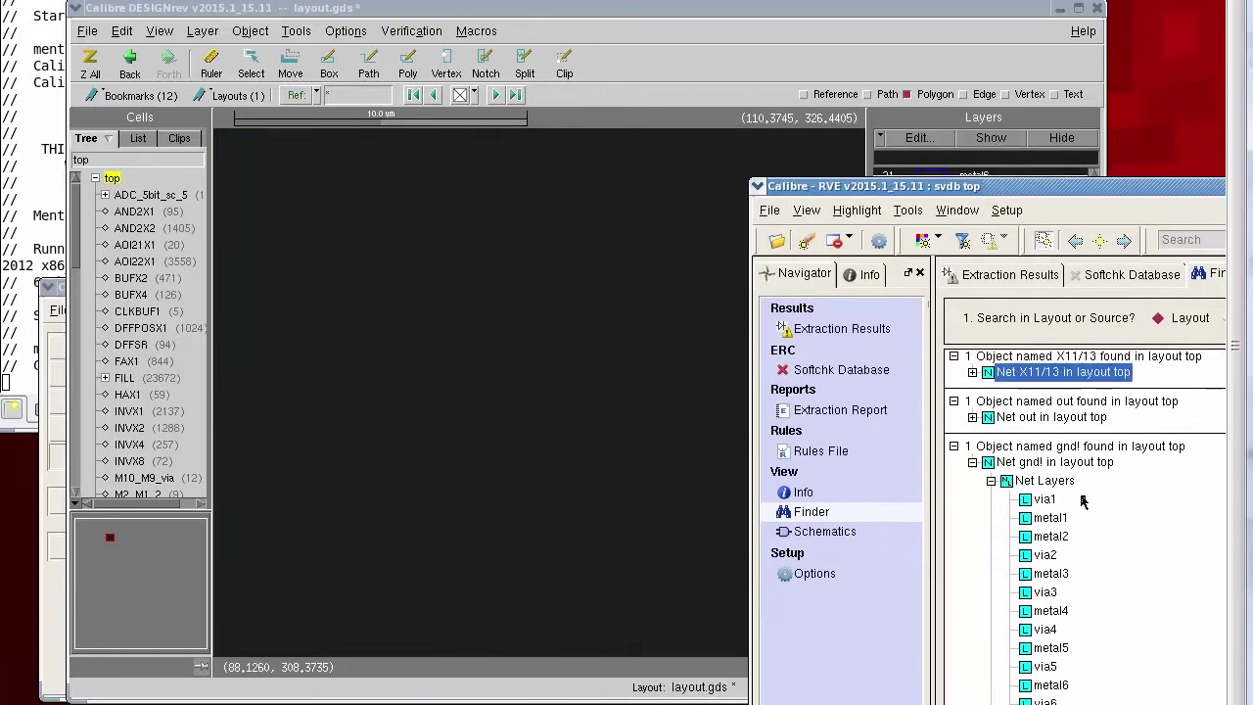
click(1029, 524)
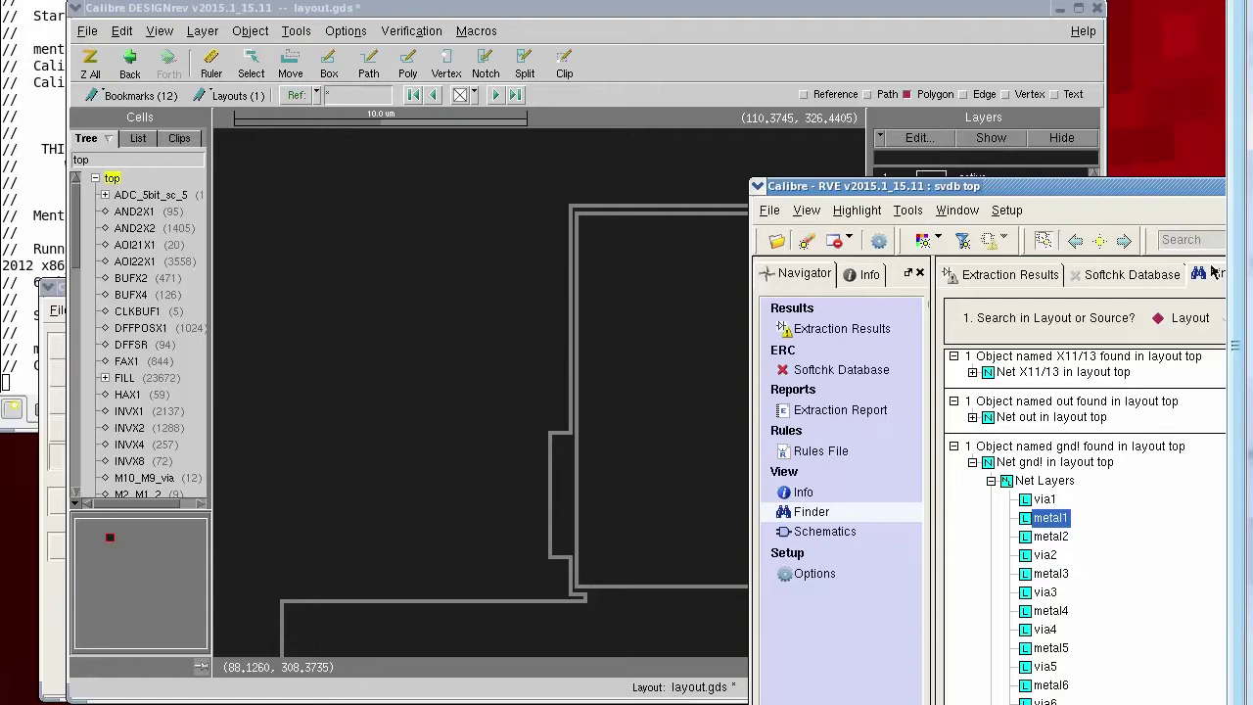
scroll(1070, 536, down, 5)
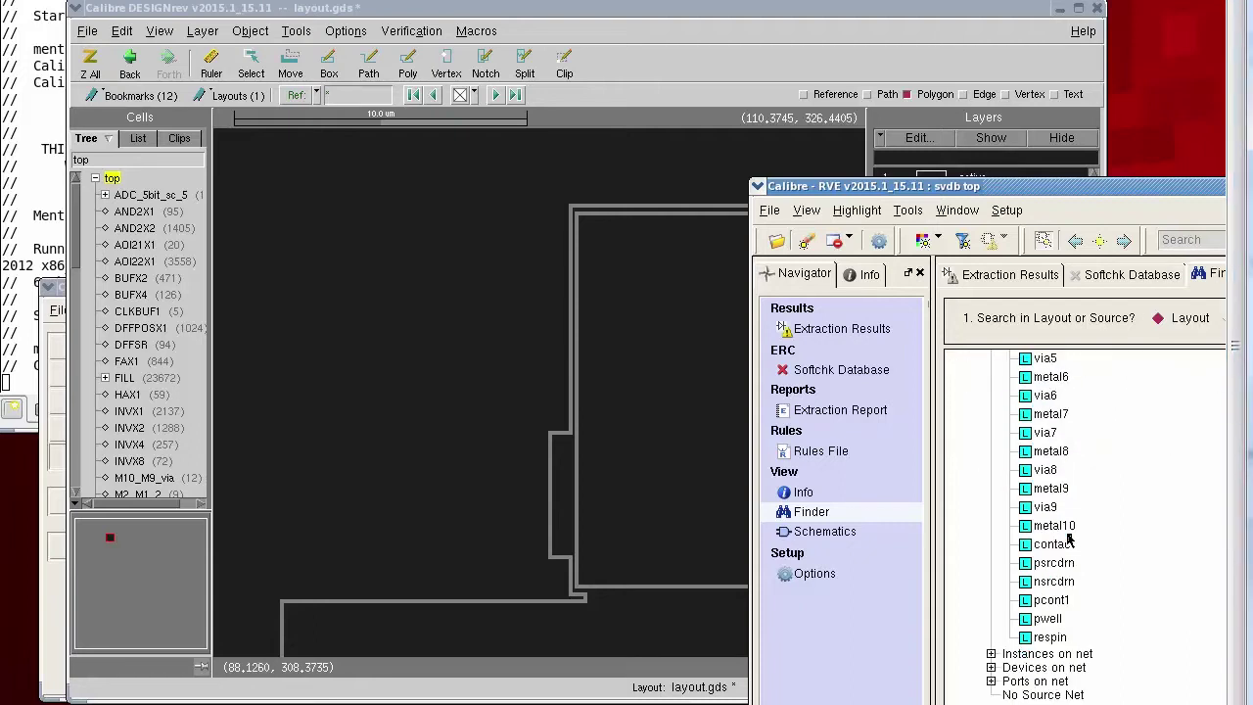
click(1036, 620)
Step: List net X11/13's layers and highlight its metal1 in the layout
scroll(1030, 625, up, 6)
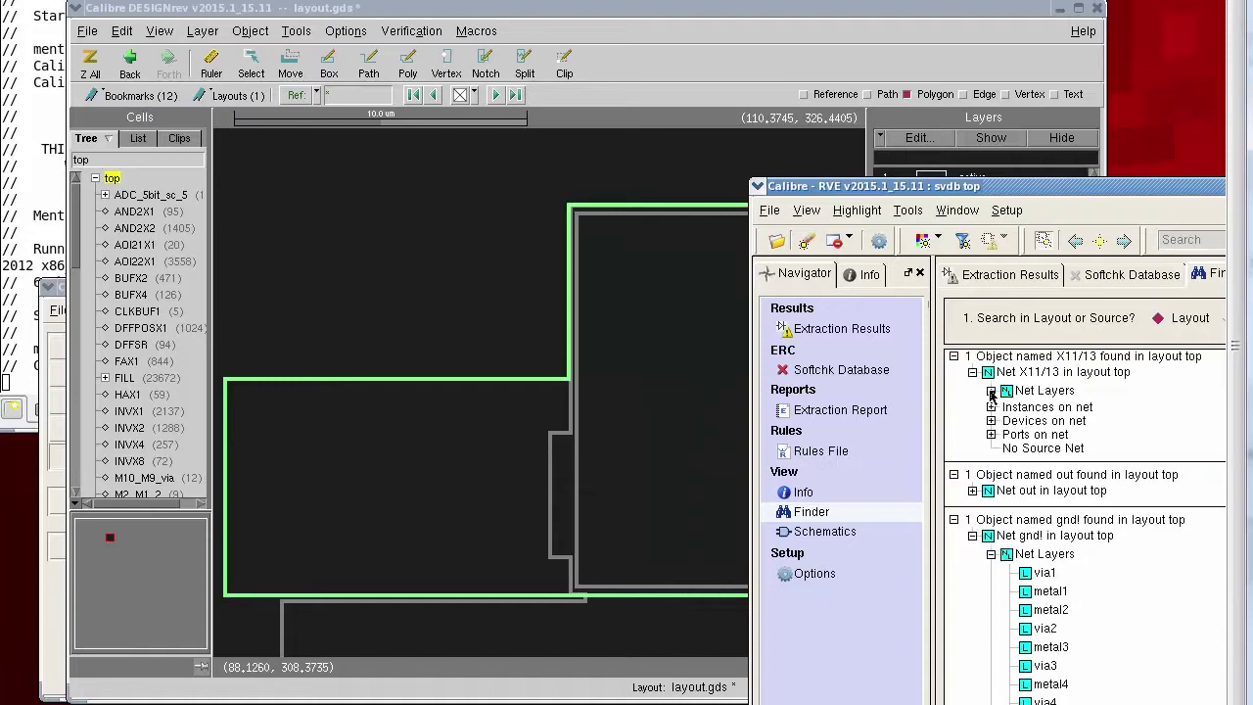
click(992, 391)
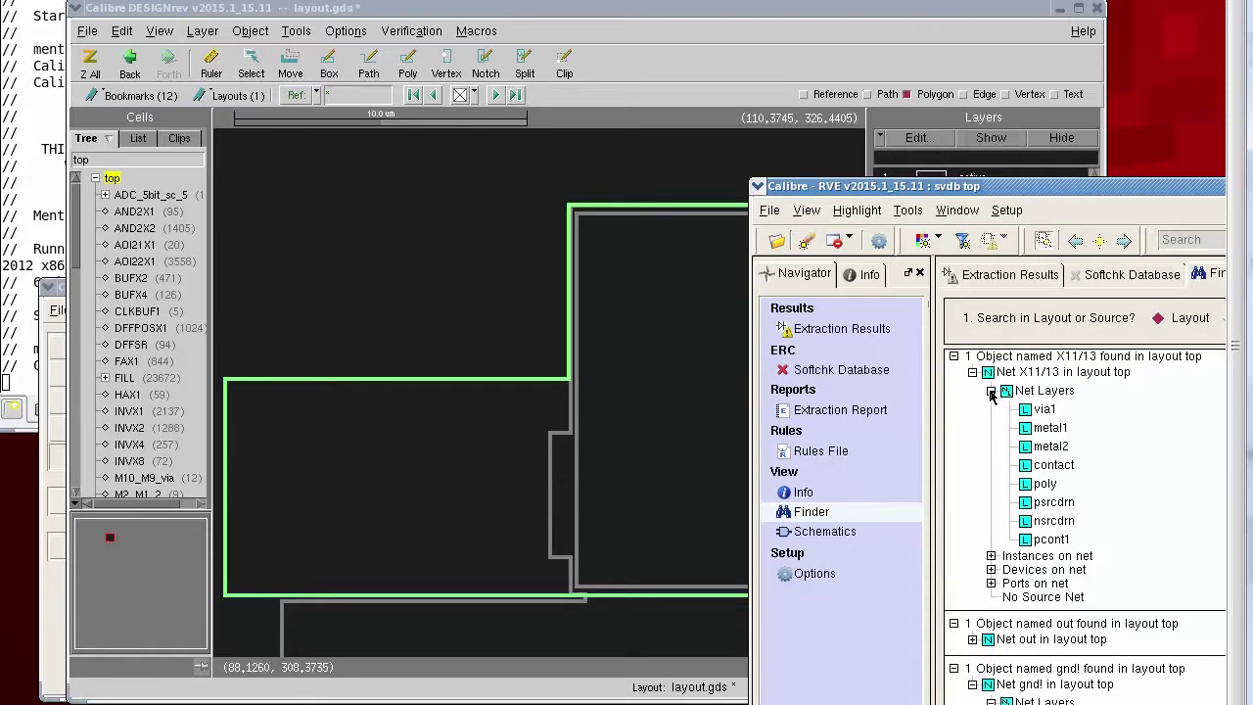
click(1027, 428)
Step: Zoom in around both nets and colour layer X11/13:metal1 red in DESIGNrev
drag(255, 622, 643, 378)
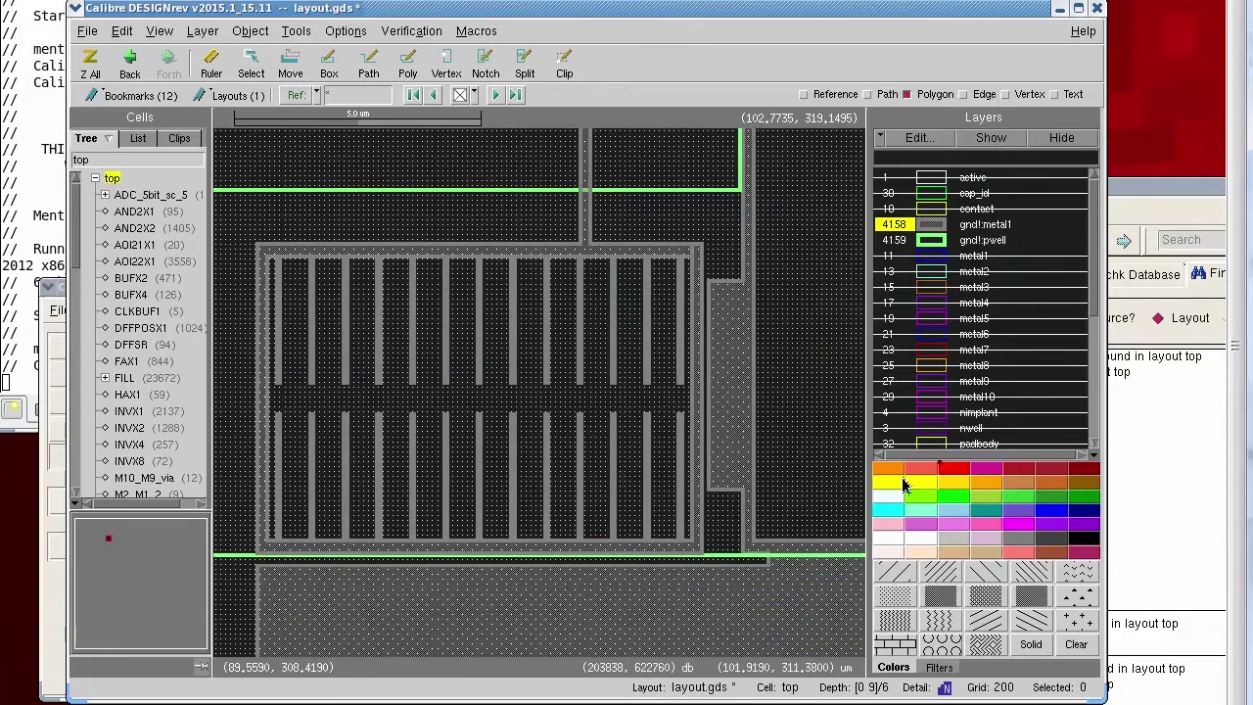
scroll(1100, 426, down, 5)
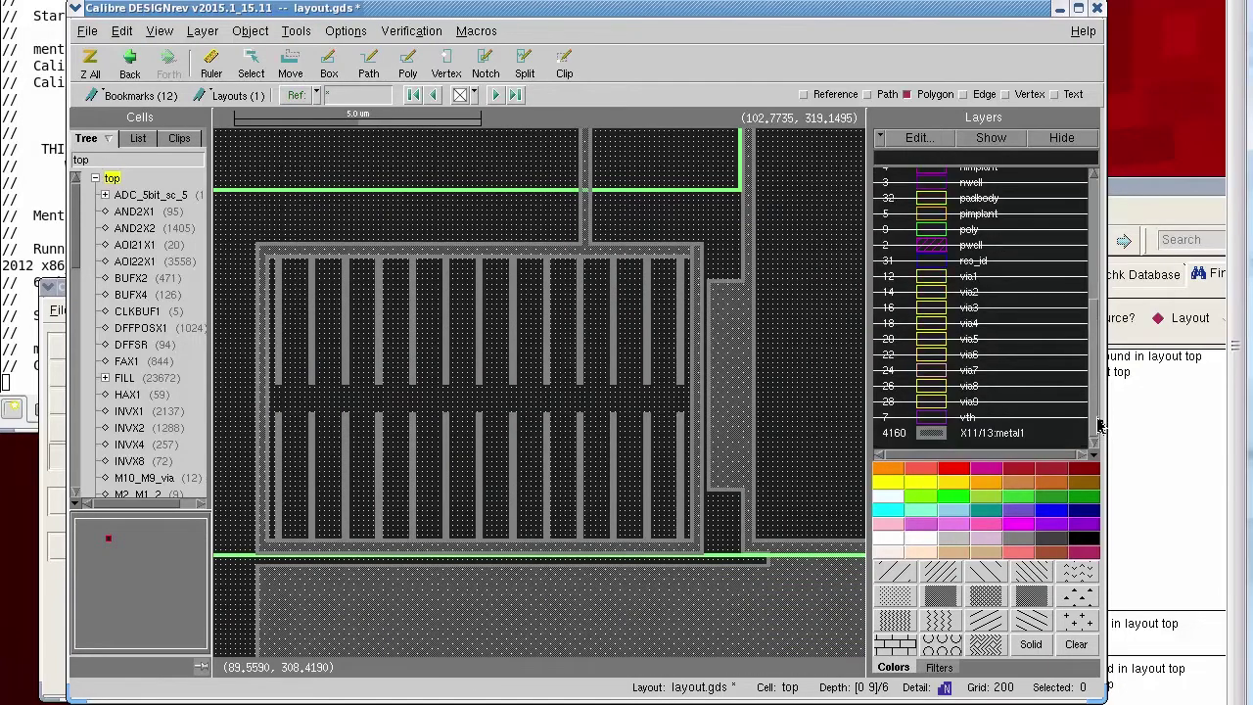
click(924, 438)
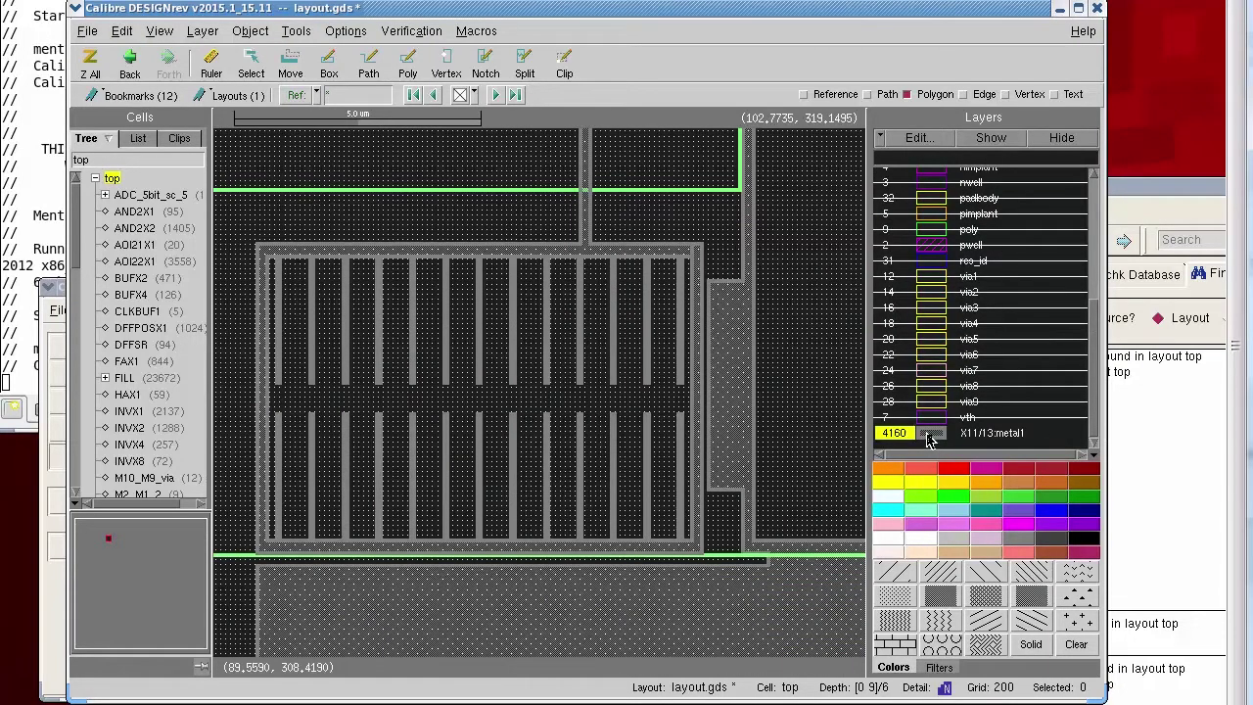
click(950, 470)
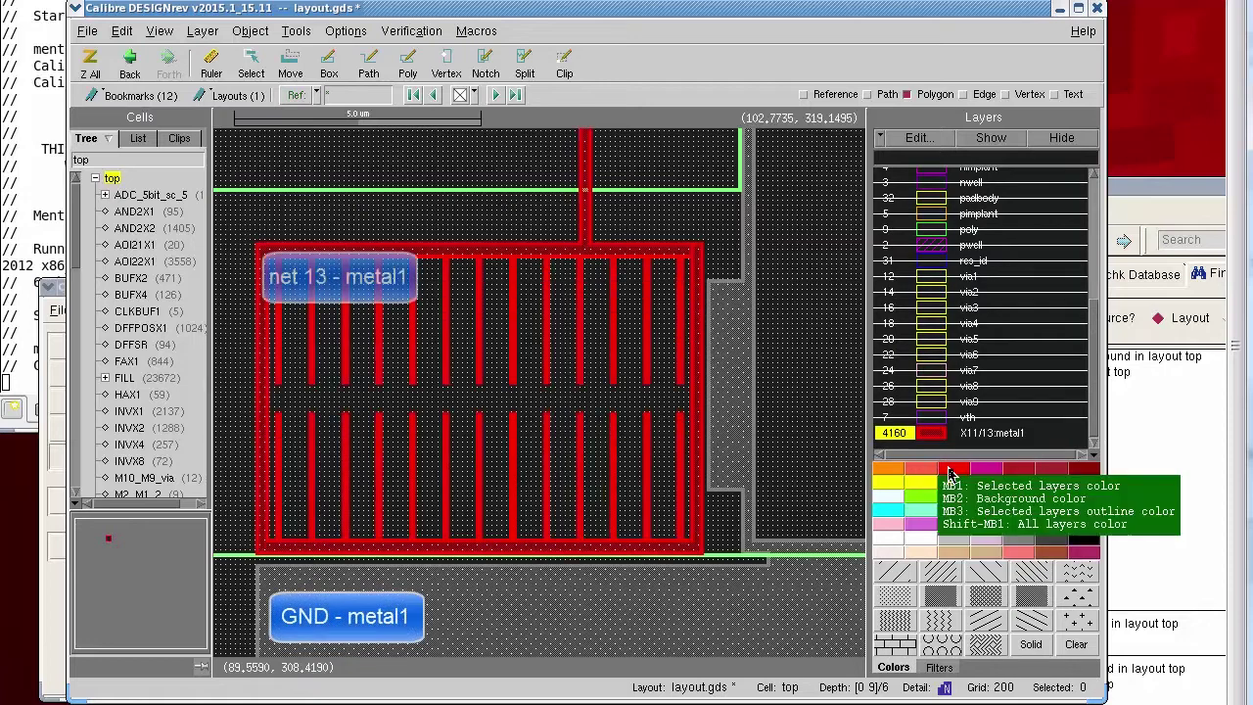